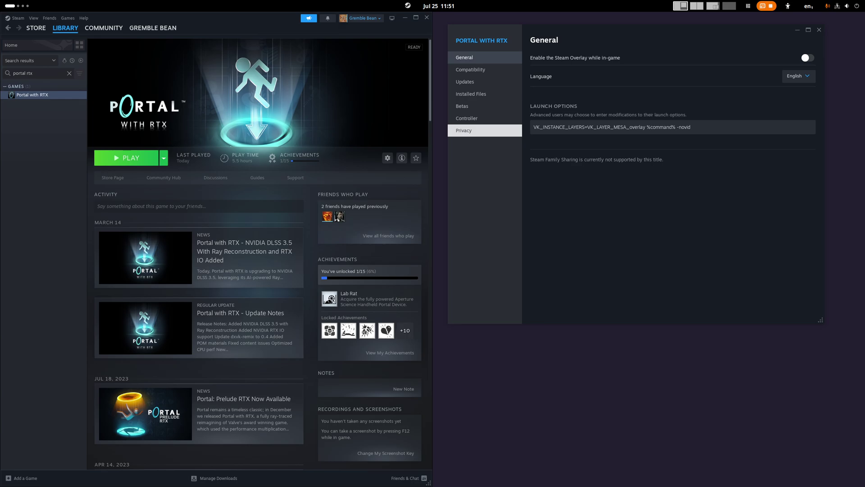
- Examine the launch options of Portal with RTX, including the Mesa overlay variable and the -novid flag
{"action": "left_click_drag", "start_coordinate": [701, 128], "coordinate": [532, 128]}
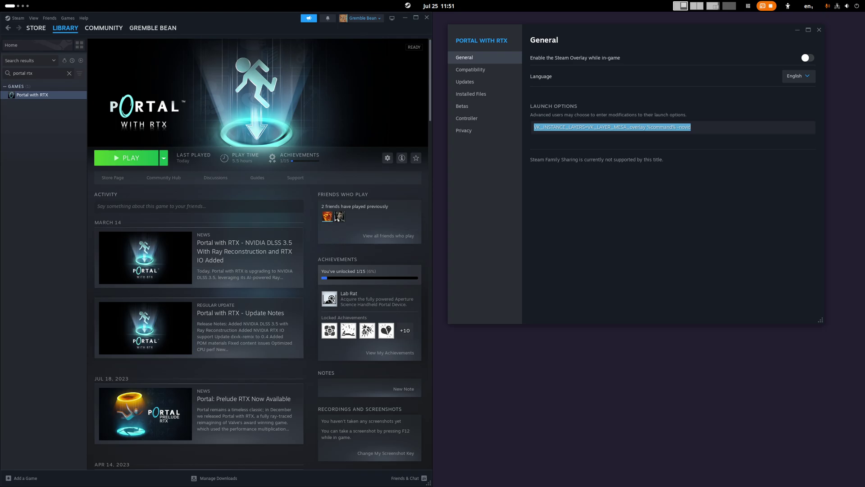
{"action": "left_click", "coordinate": [692, 127]}
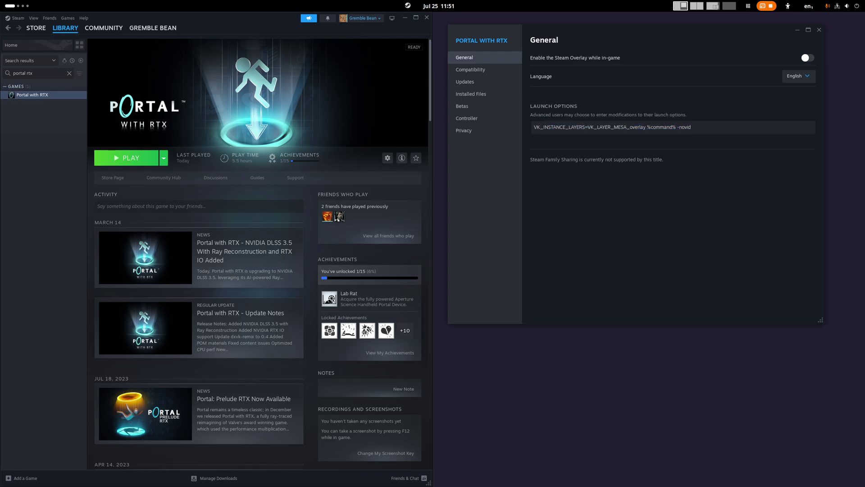
{"action": "left_click_drag", "start_coordinate": [691, 127], "coordinate": [677, 127]}
{"action": "left_click", "coordinate": [692, 127]}
{"action": "left_click_drag", "start_coordinate": [646, 127], "coordinate": [533, 127]}
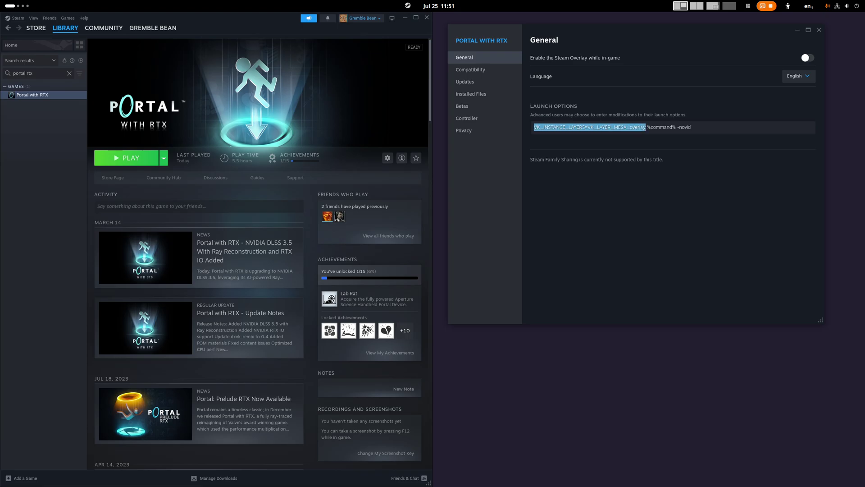
{"action": "left_click", "coordinate": [669, 203]}
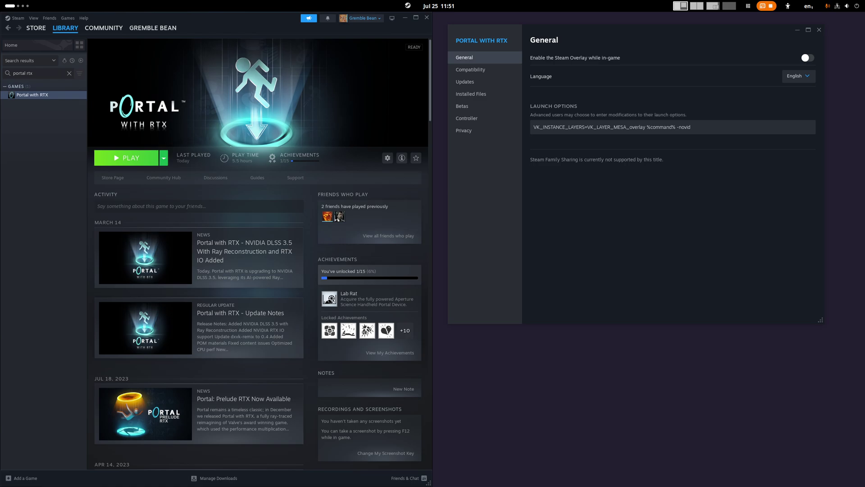
- Test-run Portal with RTX from the Testchamber 14 autosave and stop the game
{"action": "left_click", "coordinate": [126, 157]}
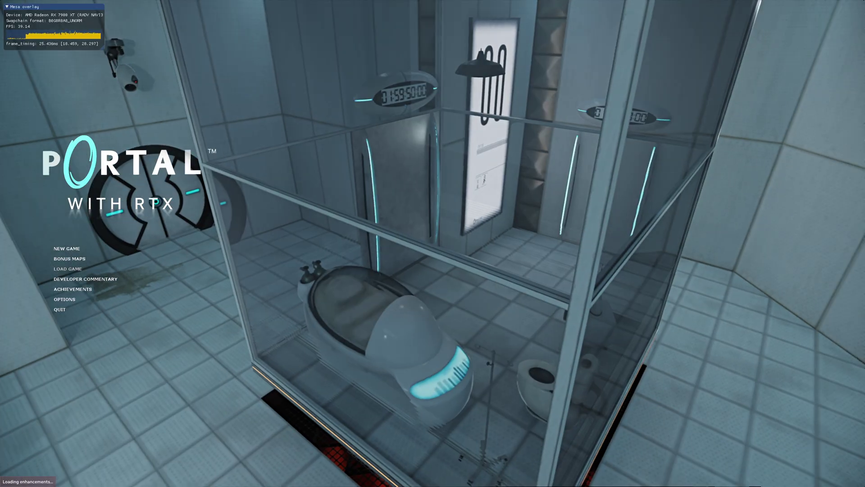
{"action": "left_click", "coordinate": [68, 269]}
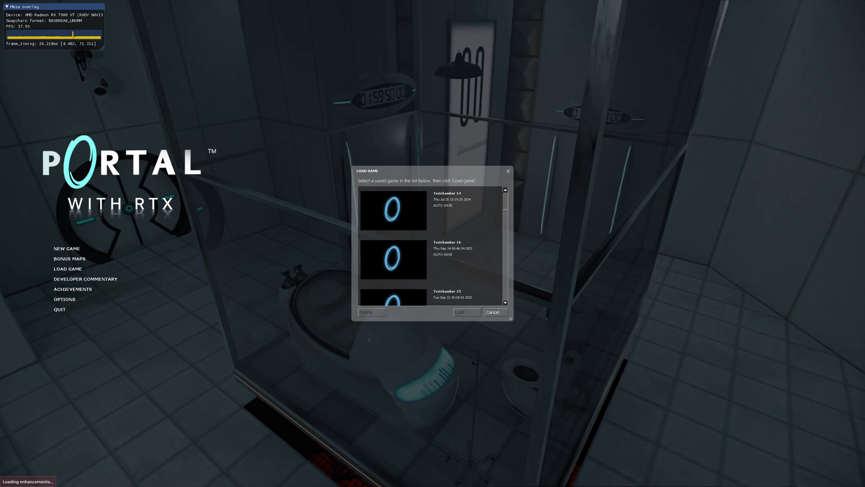
{"action": "double_click", "coordinate": [393, 210]}
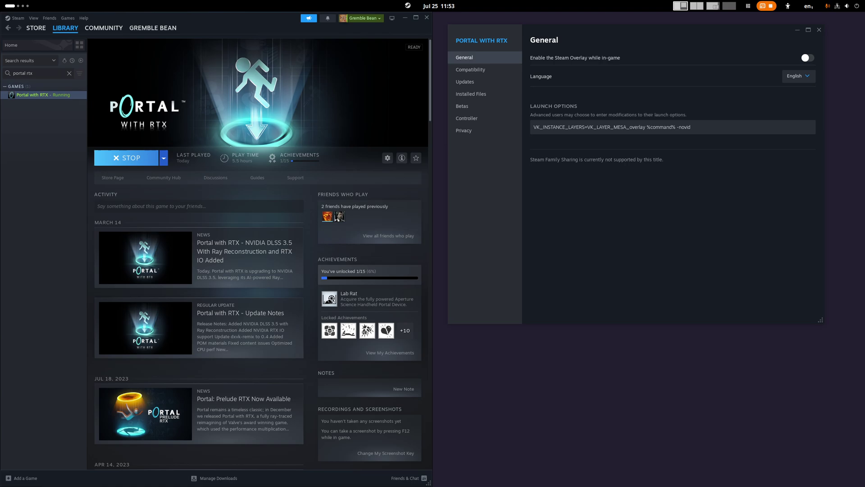
{"action": "left_click", "coordinate": [126, 158]}
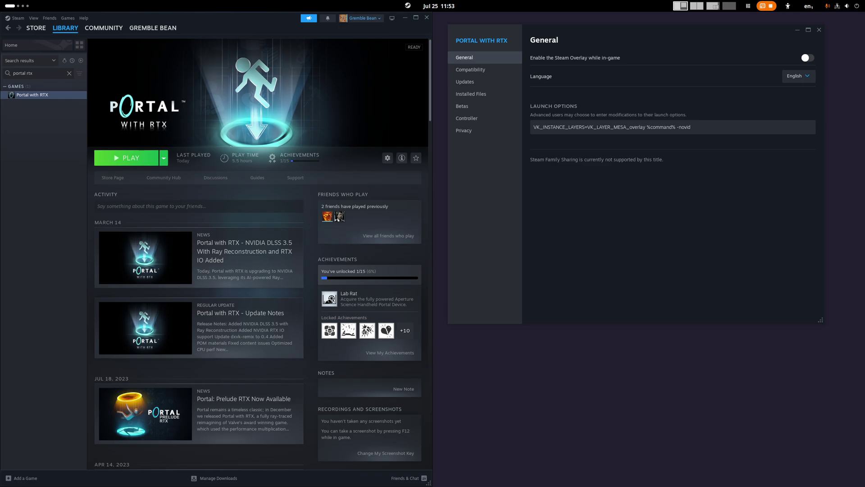
- Switch to the LibreOffice Writer notes and review the launch options for the performance display, RADV and AMDVLK
{"action": "key", "text": "super+Page_Down"}
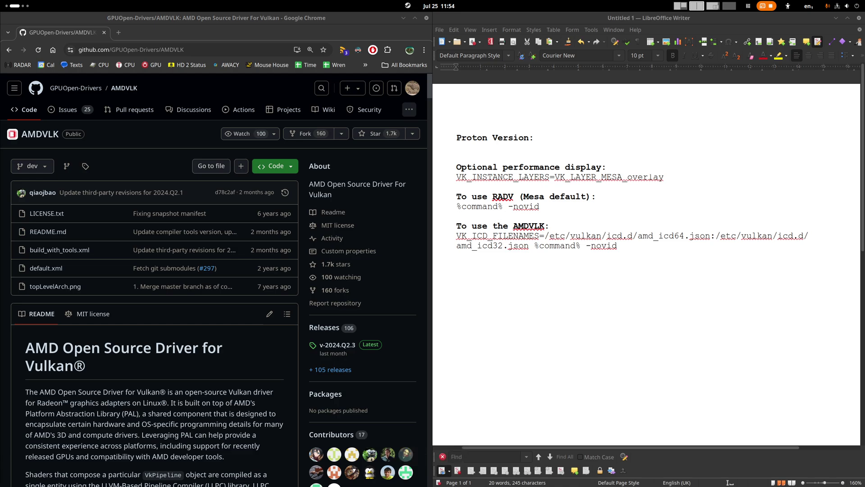
{"action": "left_click_drag", "start_coordinate": [457, 177], "coordinate": [617, 176]}
{"action": "left_click", "coordinate": [618, 197]}
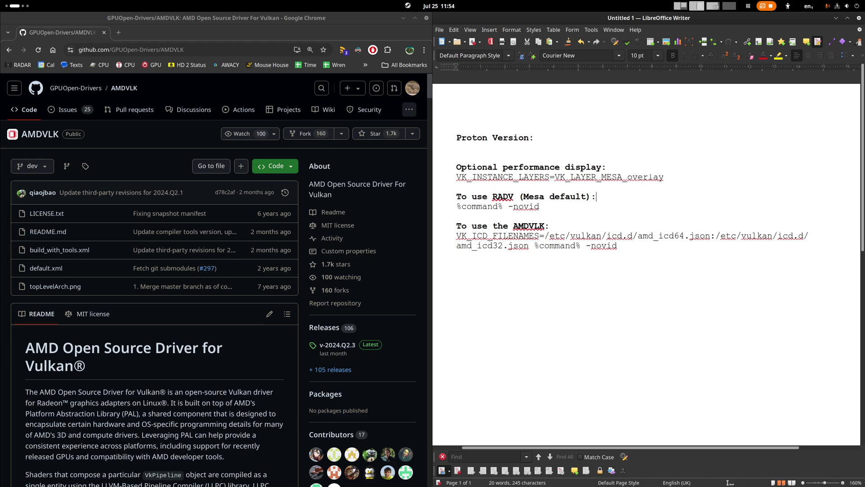
{"action": "left_click_drag", "start_coordinate": [540, 207], "coordinate": [457, 207]}
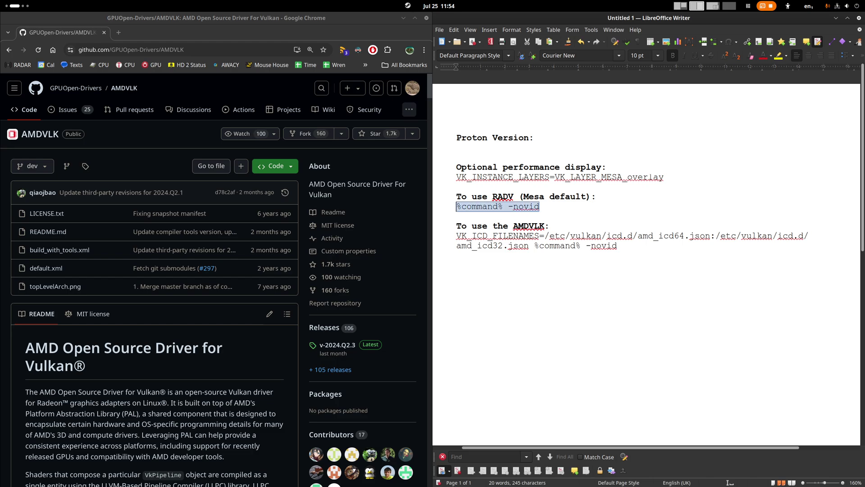
{"action": "left_click", "coordinate": [541, 207]}
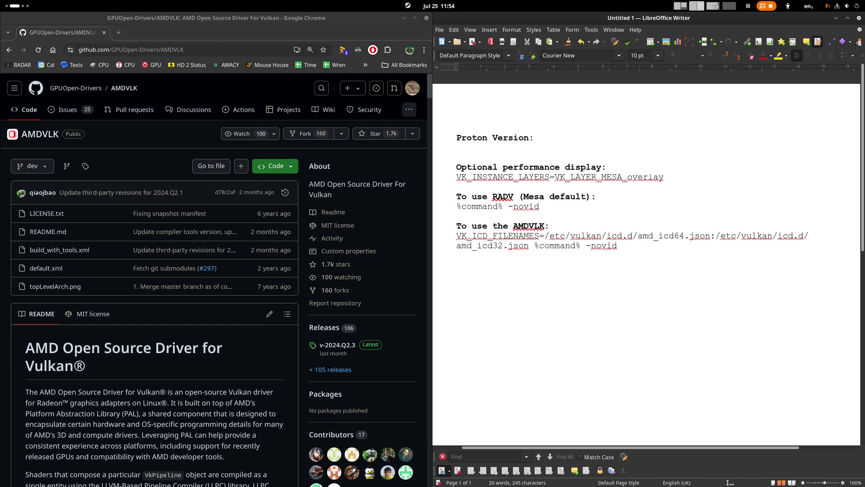
{"action": "key", "text": "shift+Left"}
{"action": "key", "text": "shift+Left"}
{"action": "key", "text": "shift+Left"}
{"action": "key", "text": "shift+Left"}
{"action": "key", "text": "shift+Left"}
{"action": "key", "text": "shift+Left"}
{"action": "key", "text": "shift+Left"}
{"action": "key", "text": "shift+Left"}
{"action": "key", "text": "shift+Left"}
{"action": "key", "text": "shift+Left"}
{"action": "key", "text": "shift+Left"}
{"action": "key", "text": "shift+Left"}
{"action": "key", "text": "shift+Left"}
{"action": "key", "text": "shift+Left"}
{"action": "key", "text": "shift+Left"}
{"action": "key", "text": "shift+Left"}
{"action": "key", "text": "shift+Left"}
{"action": "key", "text": "shift+Left"}
{"action": "key", "text": "shift+Left"}
{"action": "key", "text": "shift+Left"}
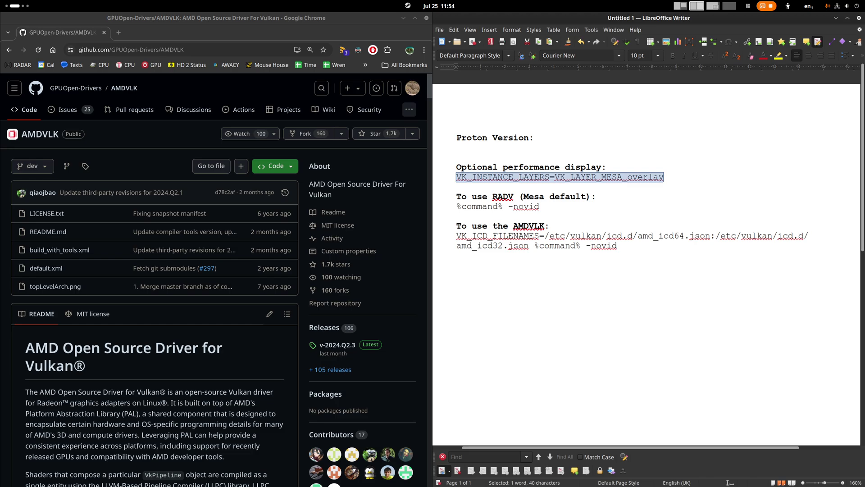
{"action": "key", "text": "Right"}
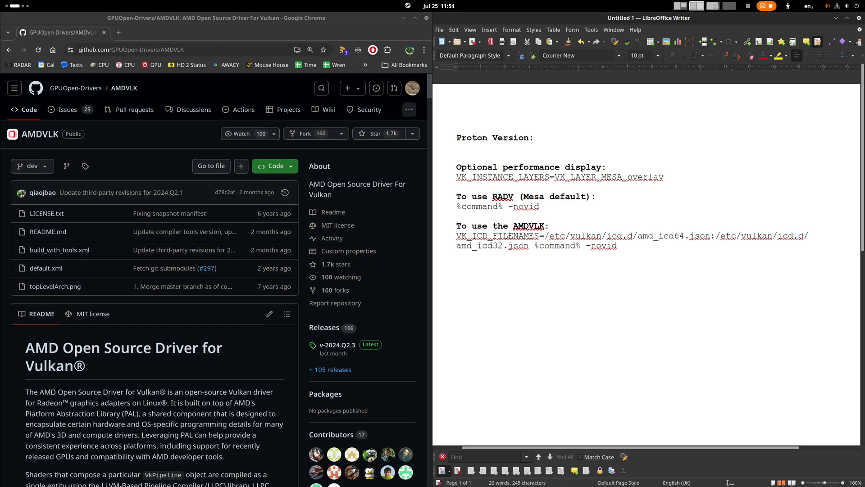
{"action": "left_click_drag", "start_coordinate": [456, 235], "coordinate": [529, 245]}
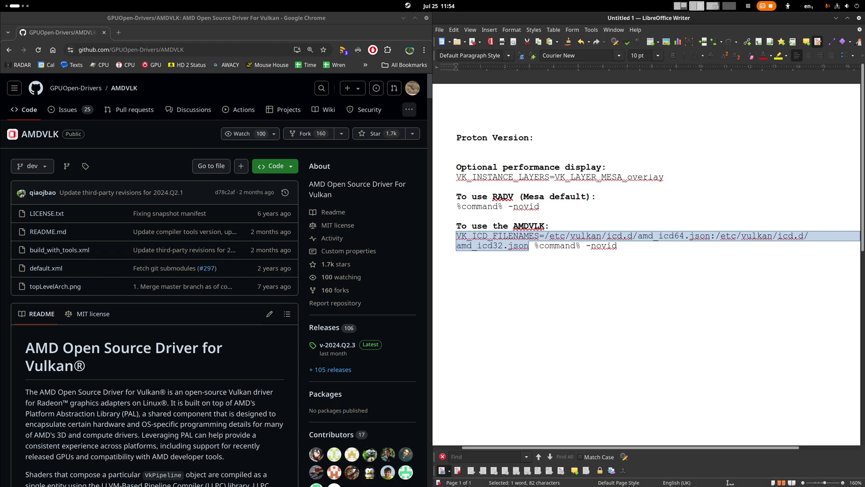
{"action": "left_click", "coordinate": [457, 268]}
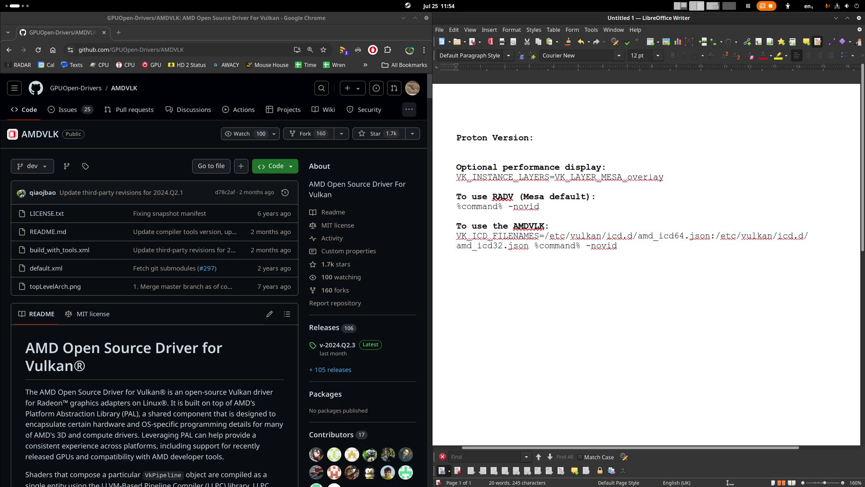
- Switch to Chrome, open the releases of the GPUOpen-Drivers/AMDVLK repository and examine the latest release's downloadable packages
{"action": "left_click_drag", "start_coordinate": [184, 50], "coordinate": [78, 49]}
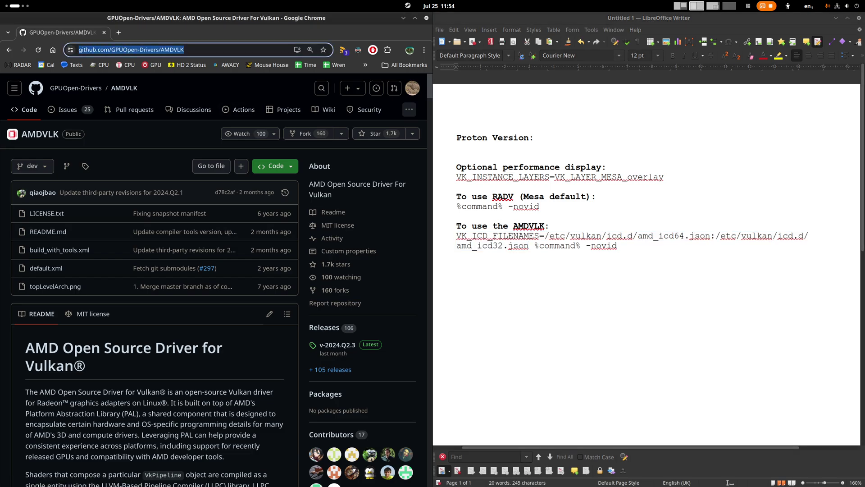
{"action": "left_click", "coordinate": [135, 49]}
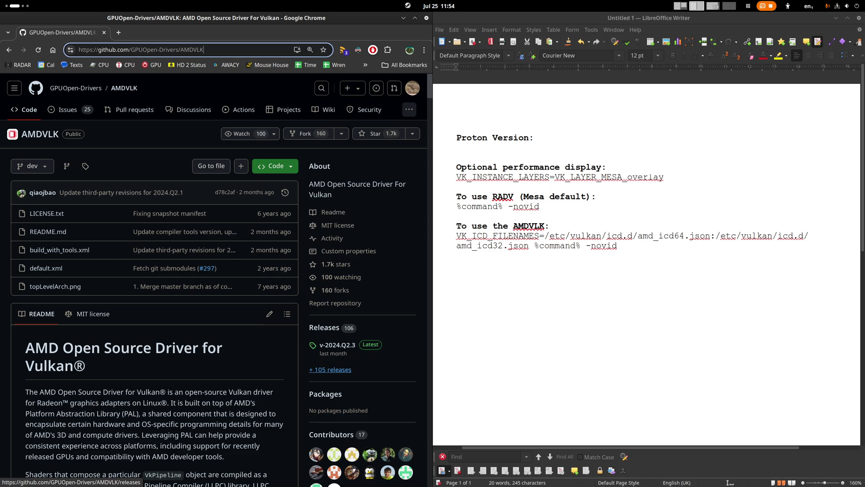
{"action": "left_click", "coordinate": [331, 369]}
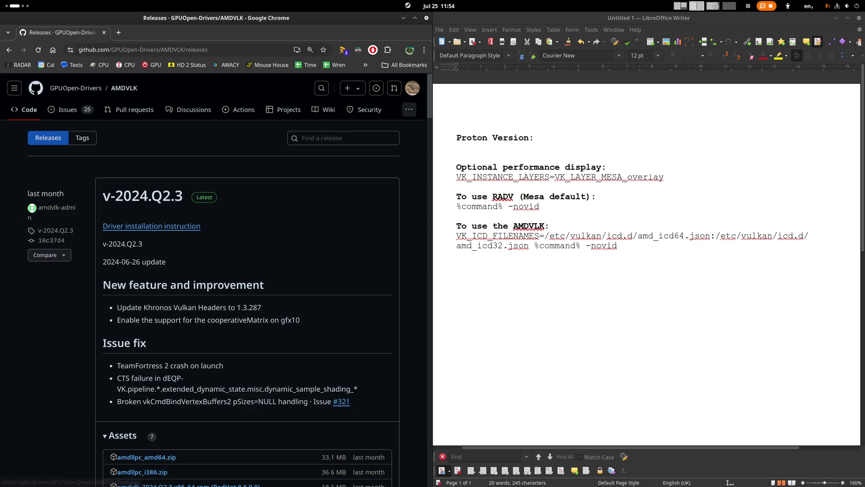
{"action": "scroll", "coordinate": [216, 279], "scroll_direction": "down", "scroll_amount": 7}
{"action": "scroll", "coordinate": [217, 279], "scroll_direction": "up", "scroll_amount": 2}
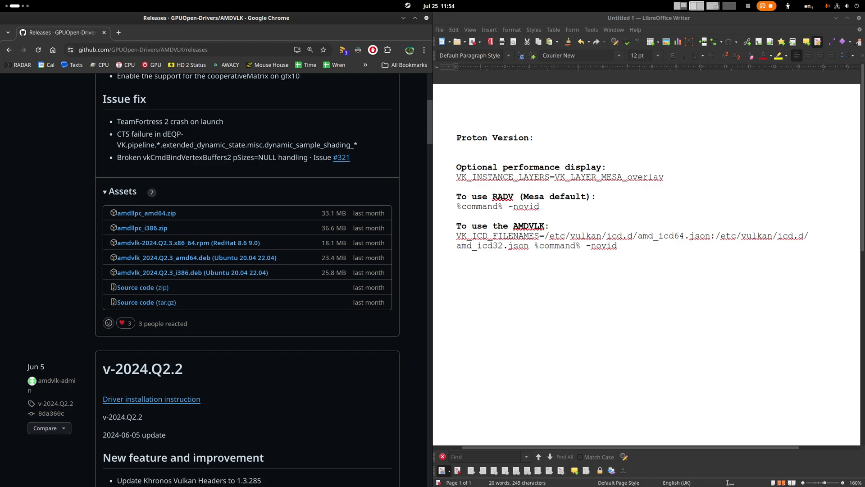
- Copy the complete AMDVLK launch line from the Writer notes, from VK_ICD_FILENAMES through -novid
{"action": "left_click_drag", "start_coordinate": [623, 246], "coordinate": [456, 236]}
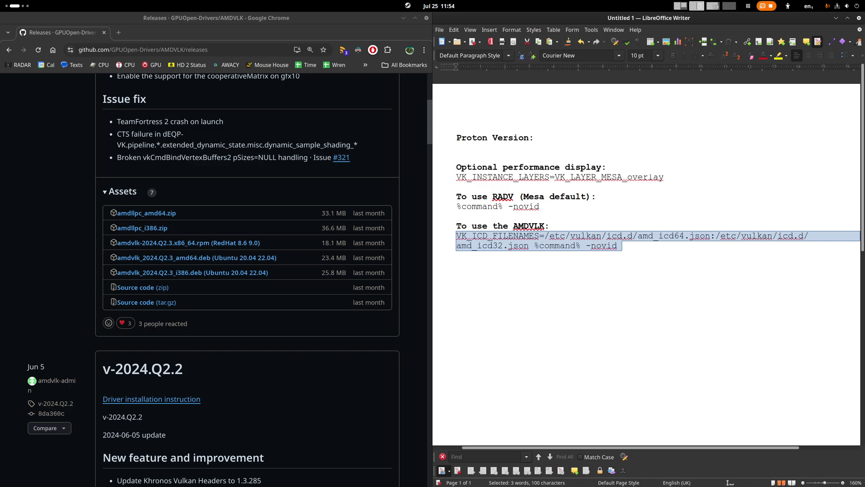
{"action": "left_click", "coordinate": [457, 268]}
{"action": "left_click_drag", "start_coordinate": [617, 246], "coordinate": [456, 236]}
{"action": "key", "text": "ctrl+c"}
- In Steam, replace everything after the Mesa overlay variable with VK_ICD_FILENAMES=/etc/vulkan/icd.d/amd_icd64.json:/etc/vulkan/icd.d/amd_icd32.json %command% -novid in the game's launch options
{"action": "key", "text": "ctrl+alt+Left"}
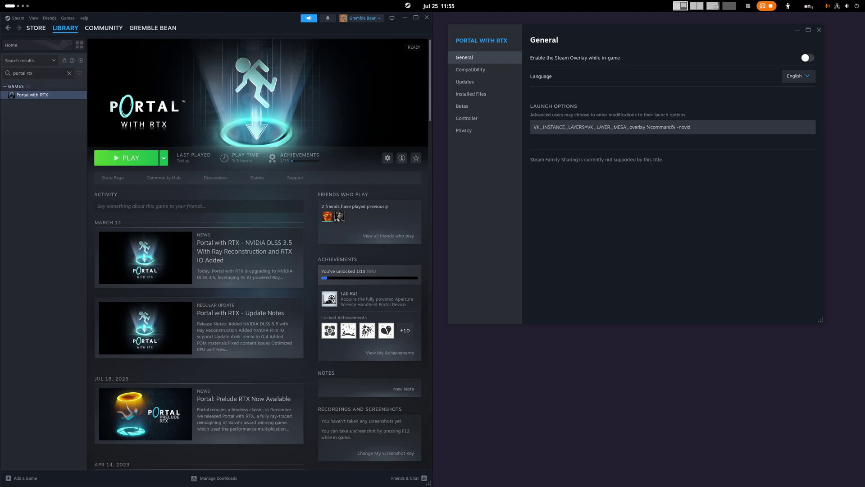
{"action": "left_click_drag", "start_coordinate": [645, 127], "coordinate": [533, 127]}
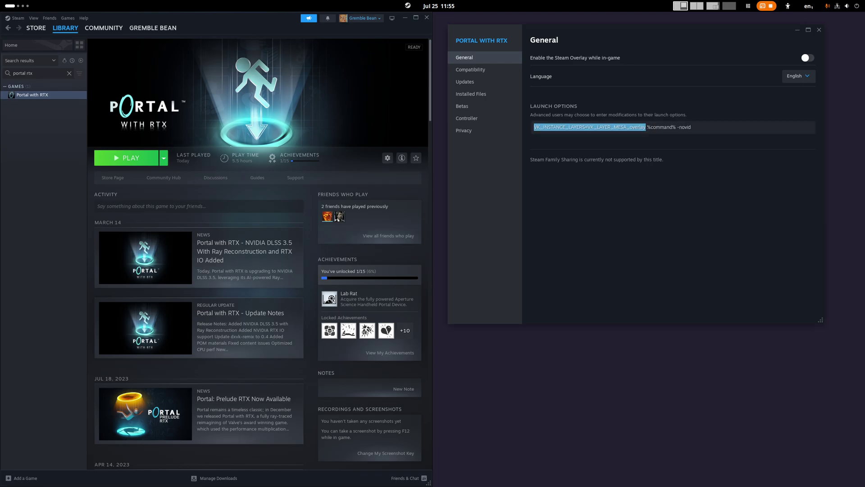
{"action": "left_click", "coordinate": [631, 194]}
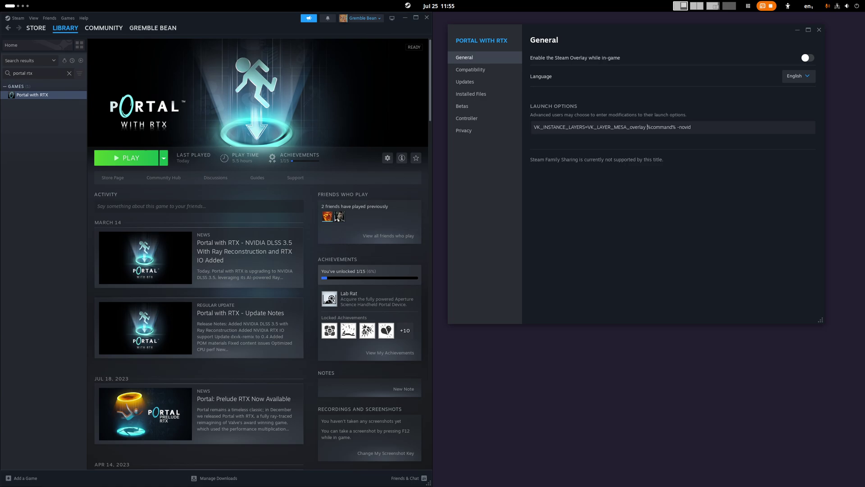
{"action": "key", "text": "shift+End"}
{"action": "key", "text": "ctrl+v"}
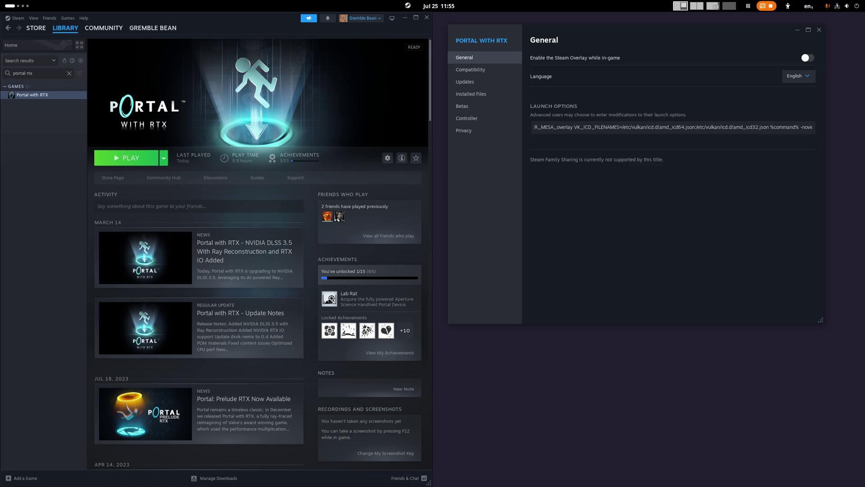
{"action": "key", "text": "End"}
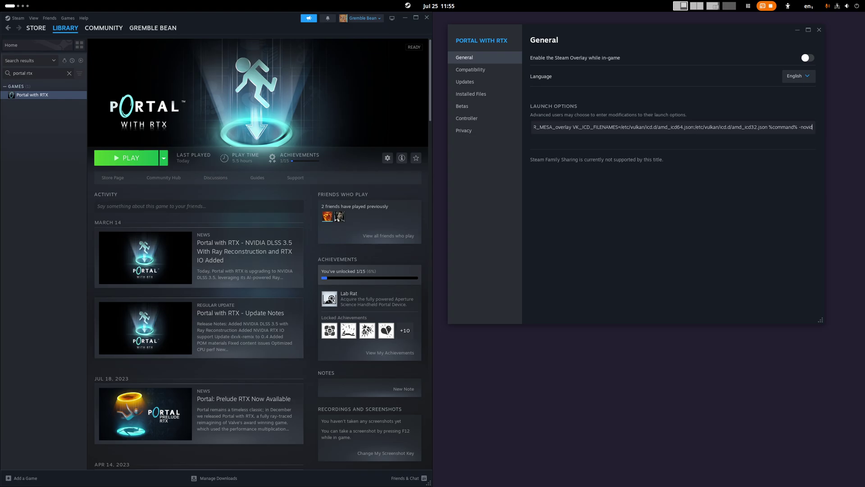
{"action": "key", "text": "Home"}
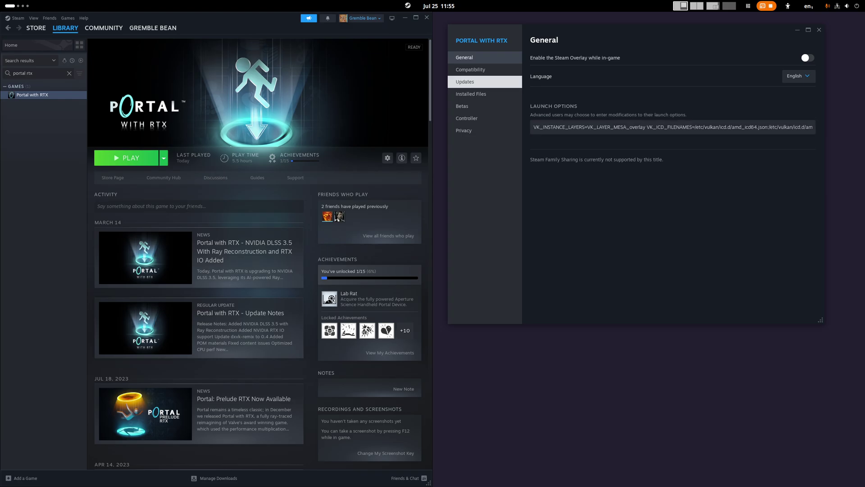
- Check which Steam Play compatibility tool Portal with RTX is forced to use and return to the general properties
{"action": "left_click", "coordinate": [470, 69]}
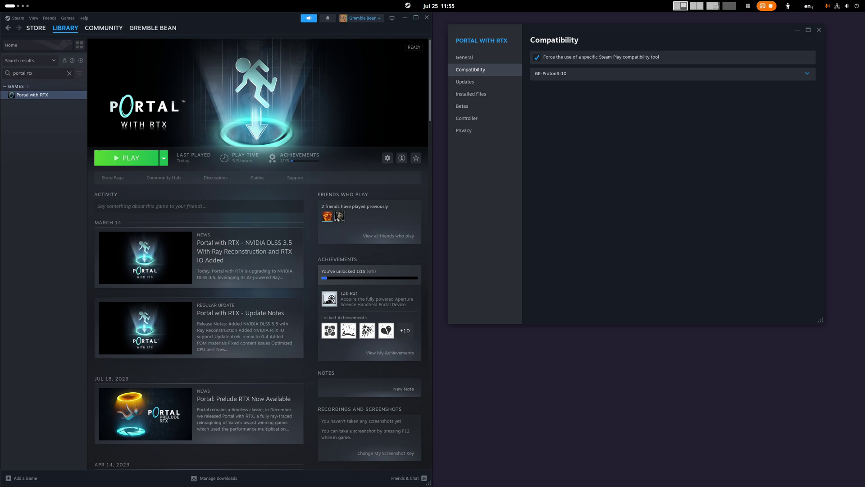
{"action": "key", "text": "Up"}
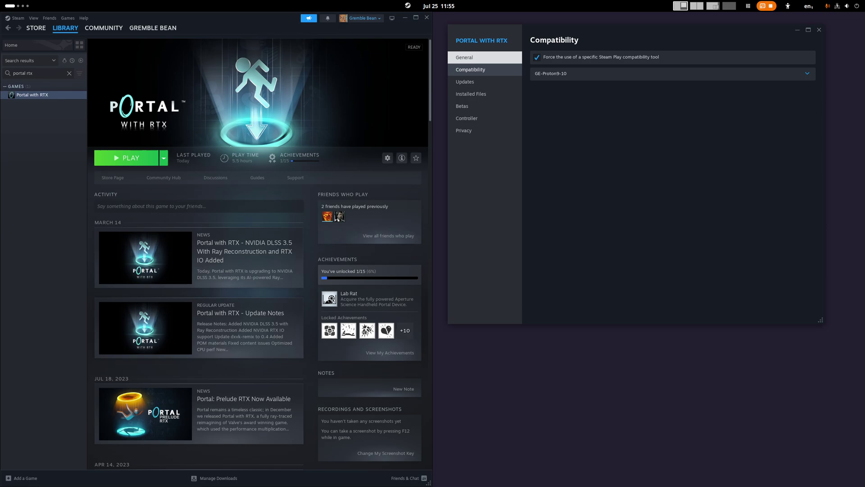
{"action": "key", "text": "Return"}
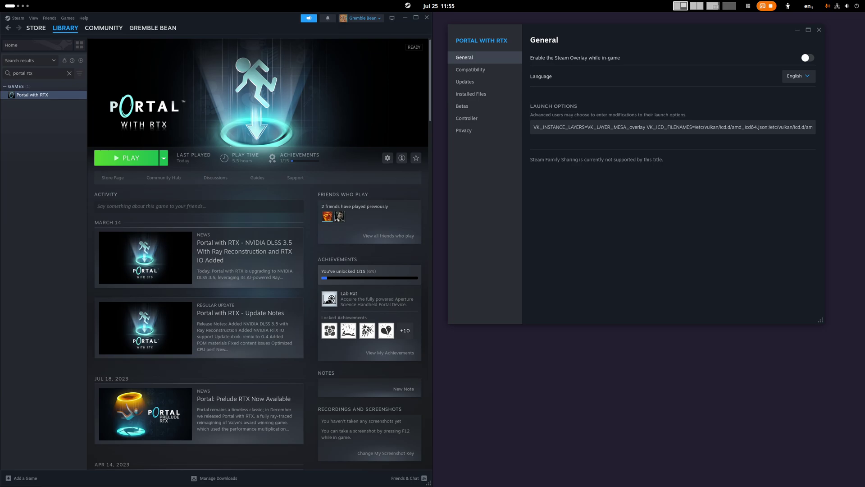
- Launch Portal with RTX into a saved game and fire a portal in the test chamber
{"action": "left_click", "coordinate": [127, 158]}
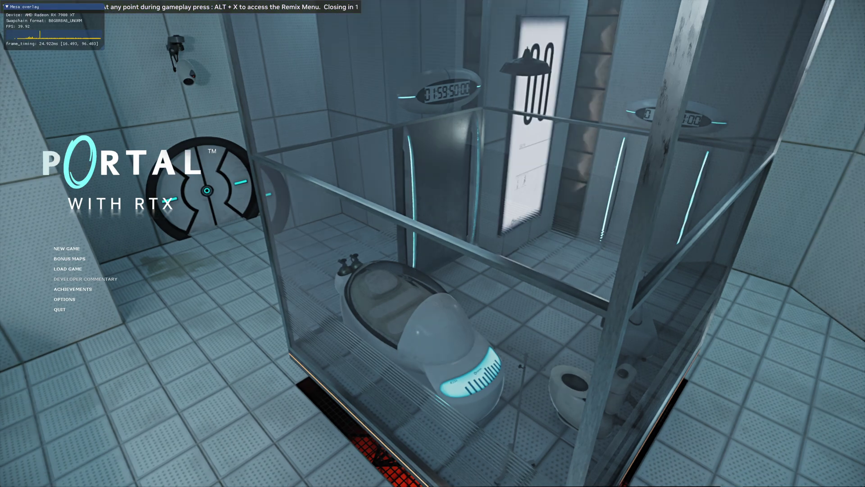
{"action": "left_click", "coordinate": [68, 269]}
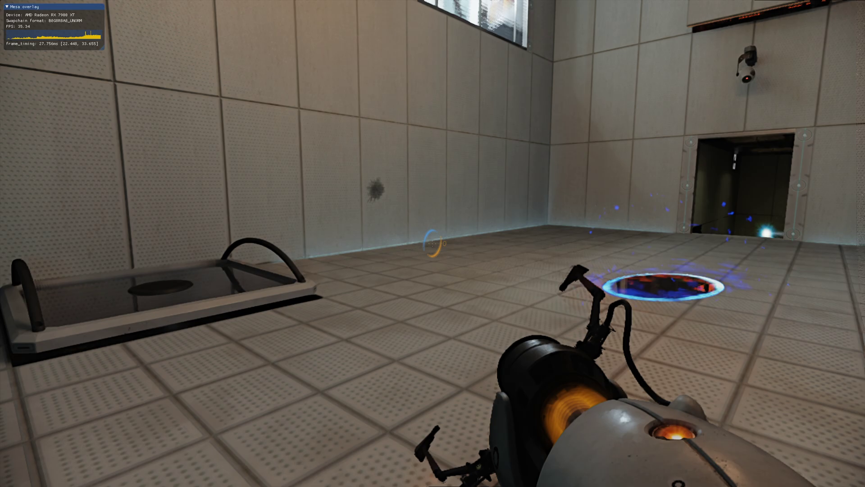
{"action": "left_click", "coordinate": [432, 243]}
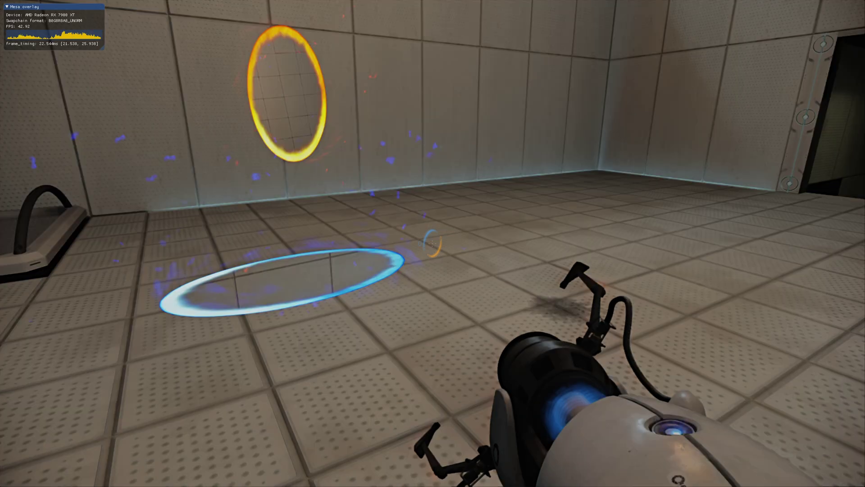